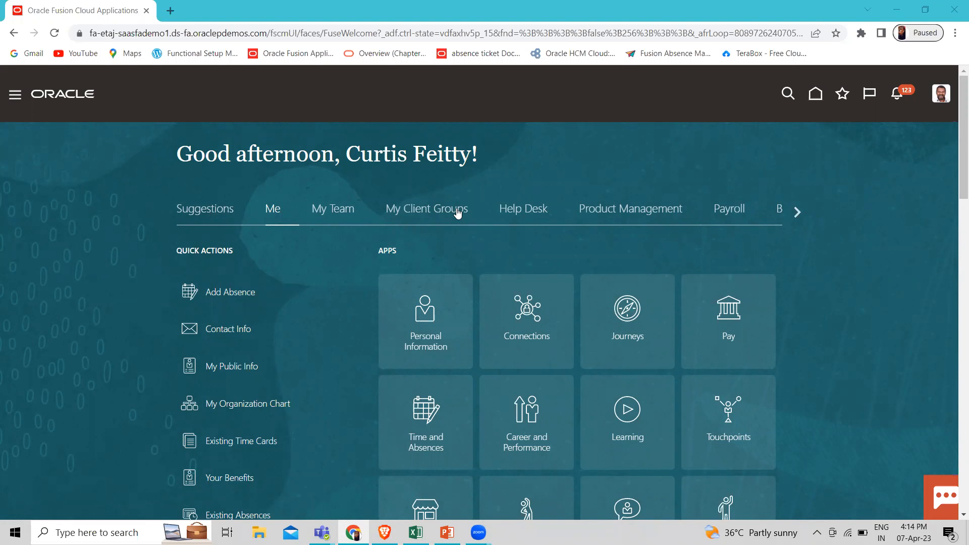
Step: Open the Performance work area under My Client Groups, review its administration and setup tasks, and return to the home page
scroll(439, 442, down, 2)
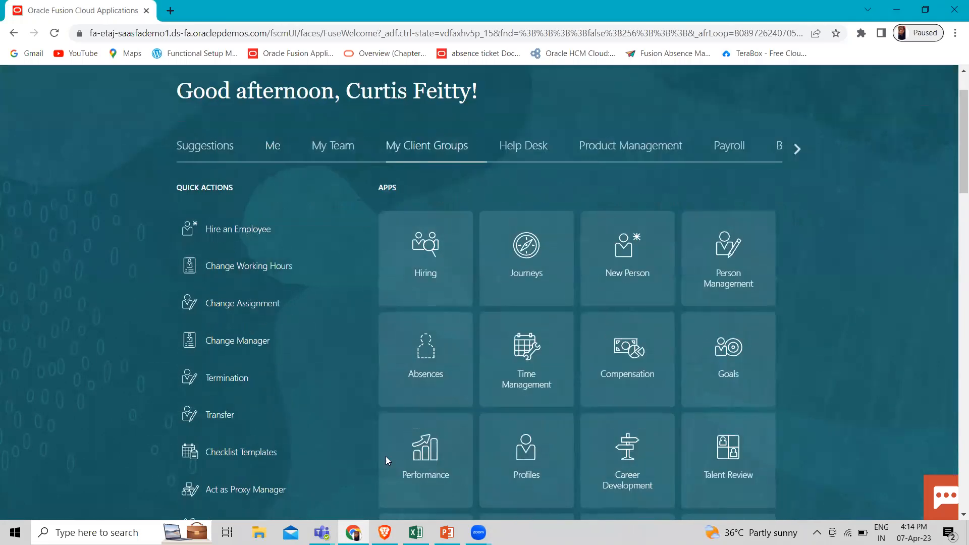
click(424, 461)
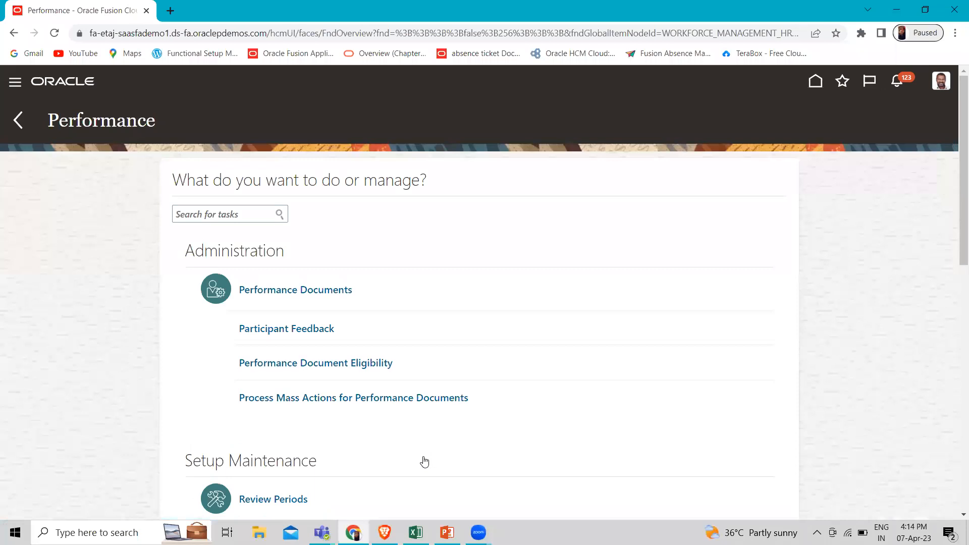
scroll(424, 461, down, 5)
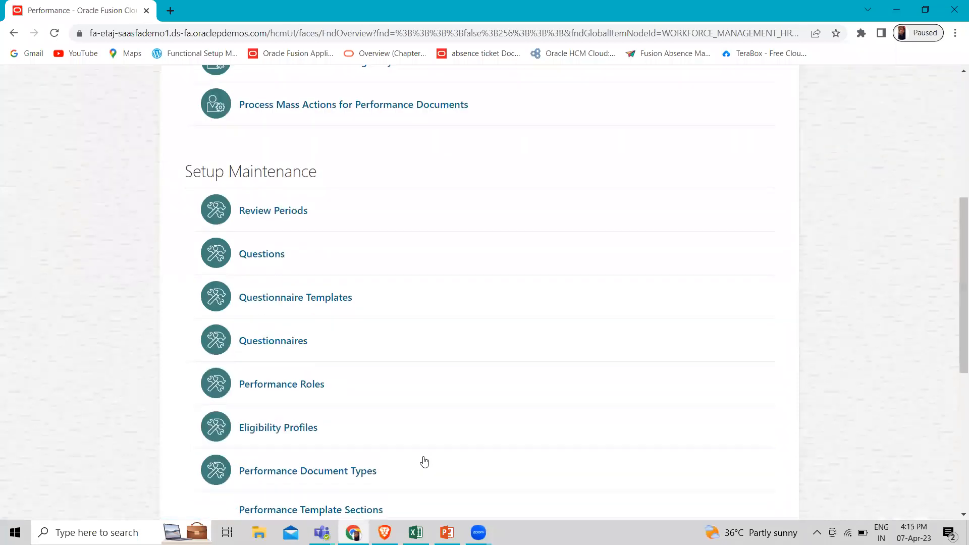
scroll(424, 460, down, 1)
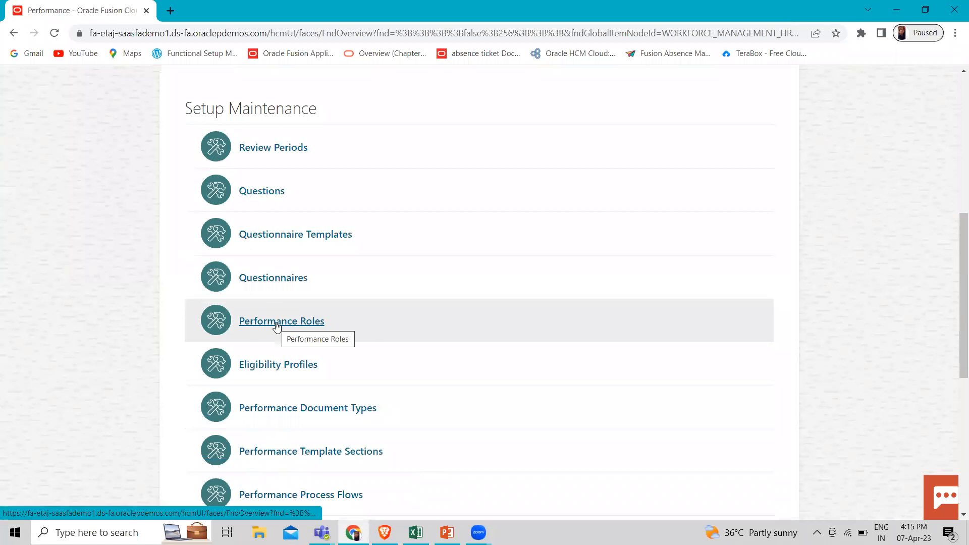
scroll(276, 326, up, 6)
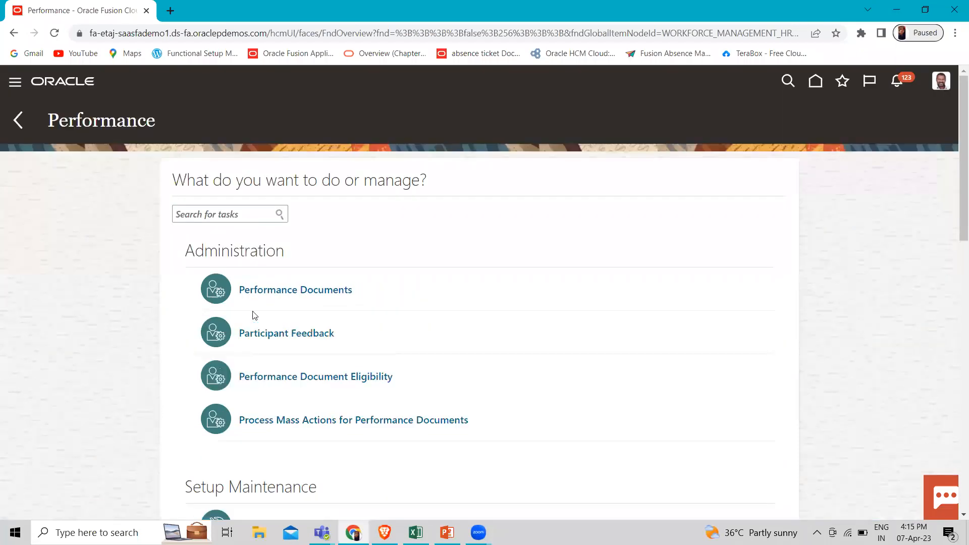
click(18, 123)
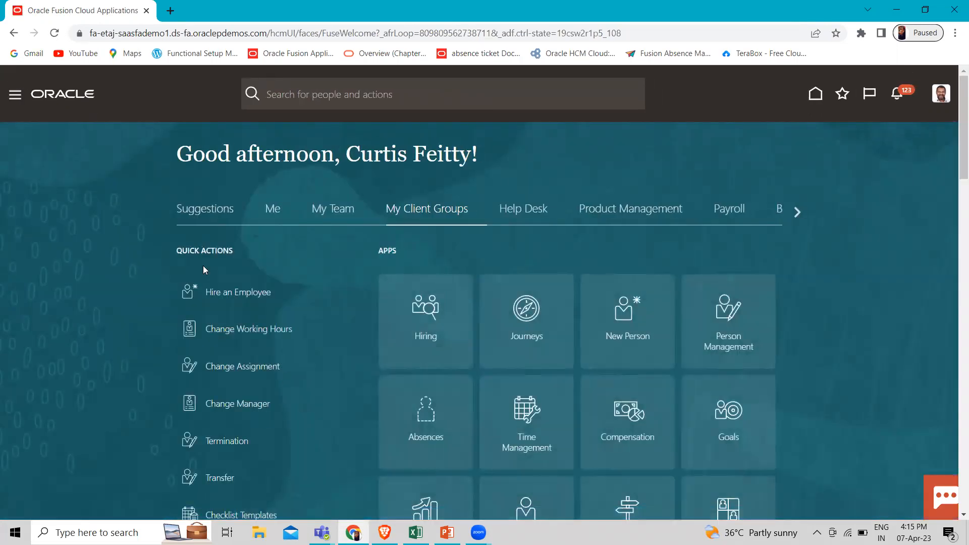
Step: Open the Performance Roles task from the Talent group in the full list of My Client Groups quick actions
scroll(281, 352, down, 10)
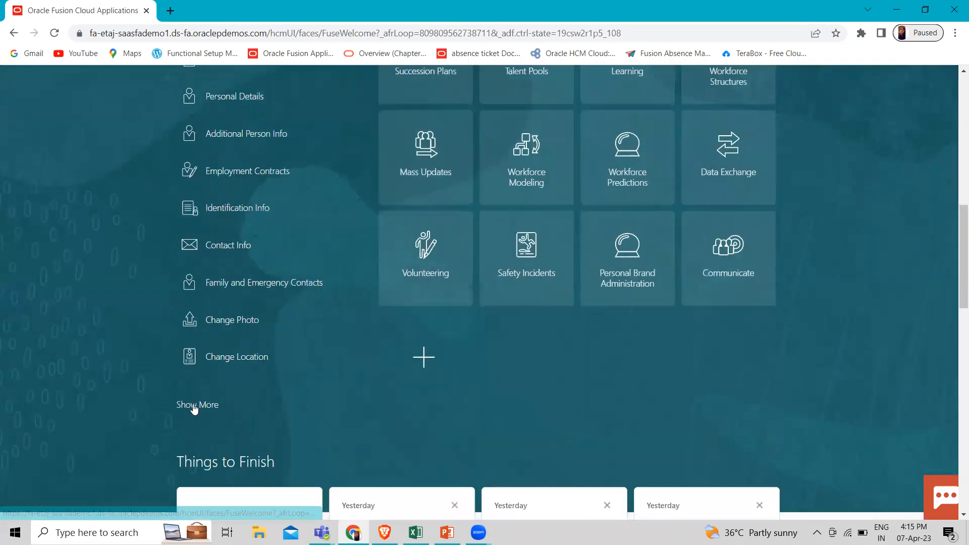
click(194, 408)
scroll(244, 444, down, 10)
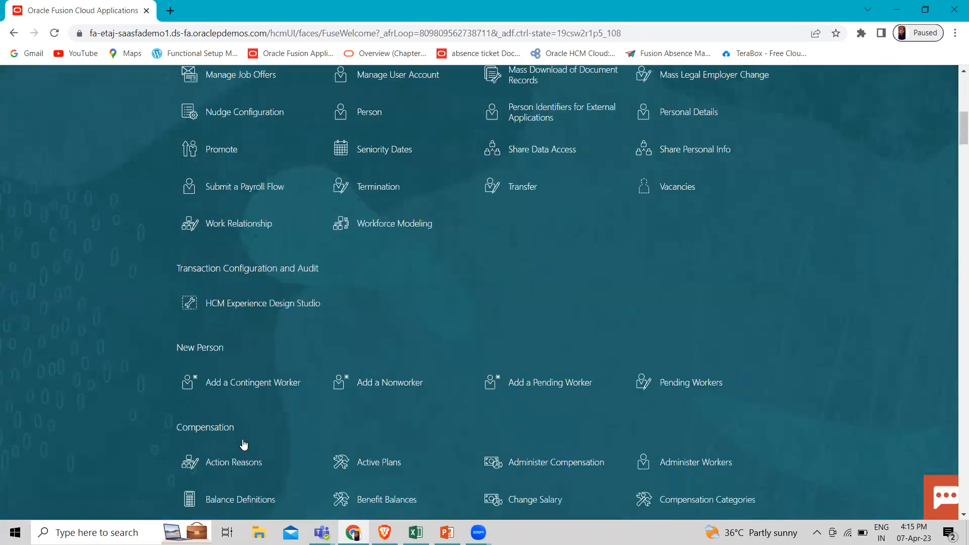
scroll(244, 444, down, 20)
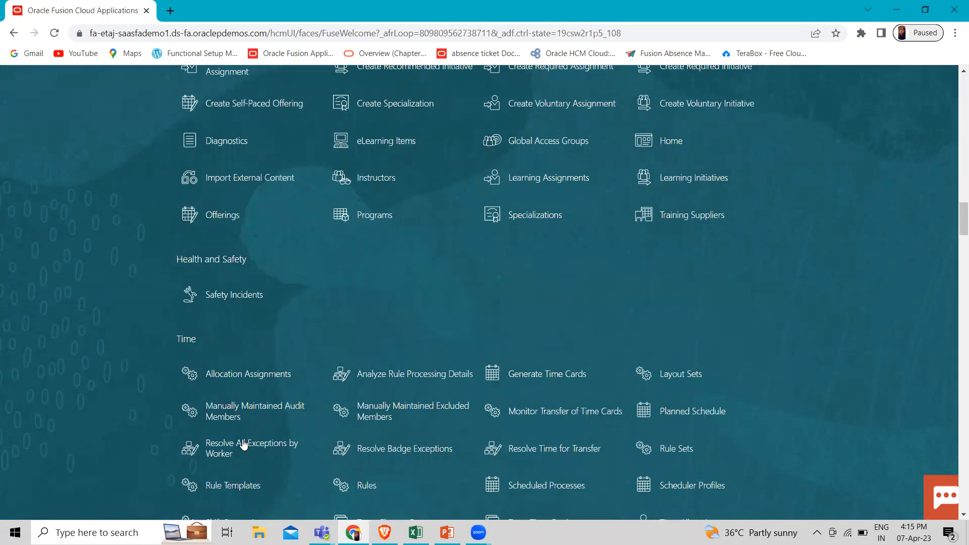
scroll(244, 444, down, 13)
scroll(243, 444, down, 6)
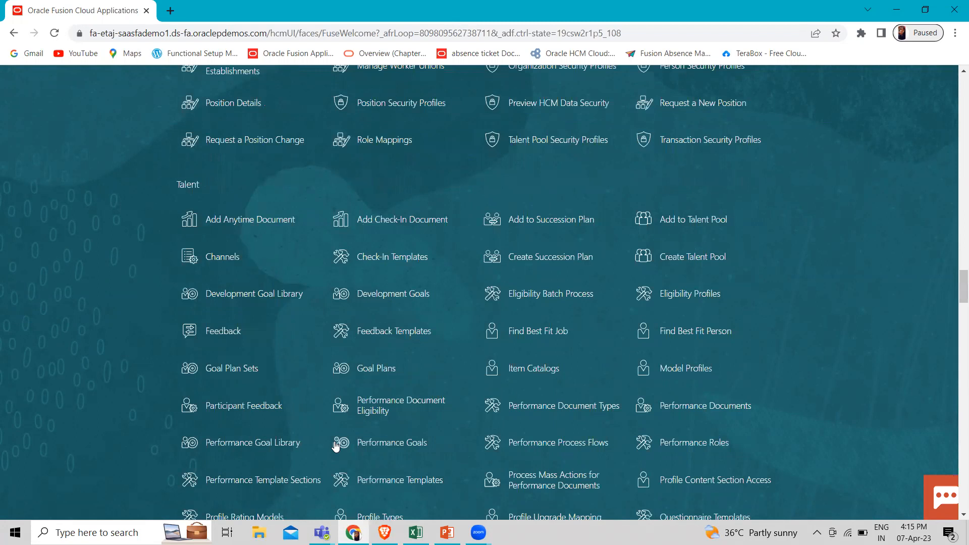
scroll(335, 444, down, 1)
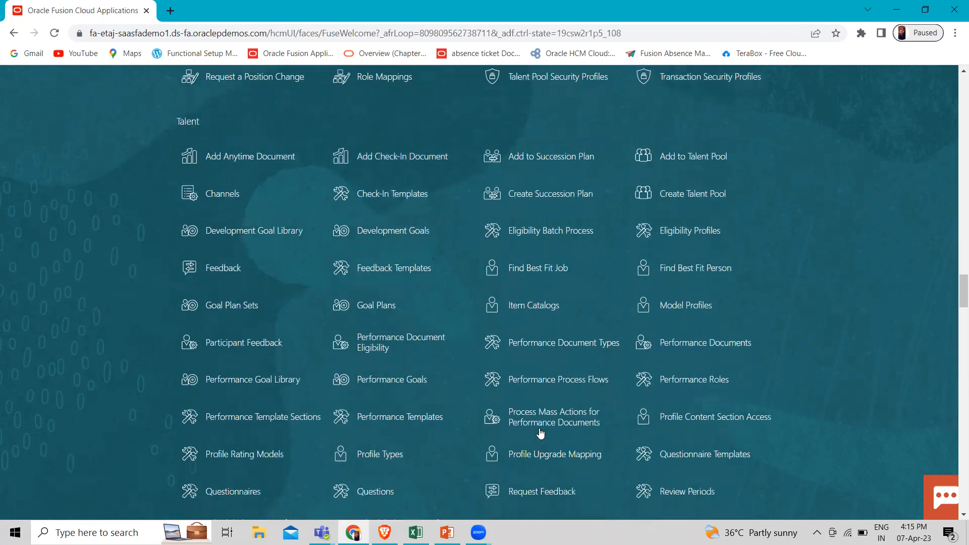
click(643, 386)
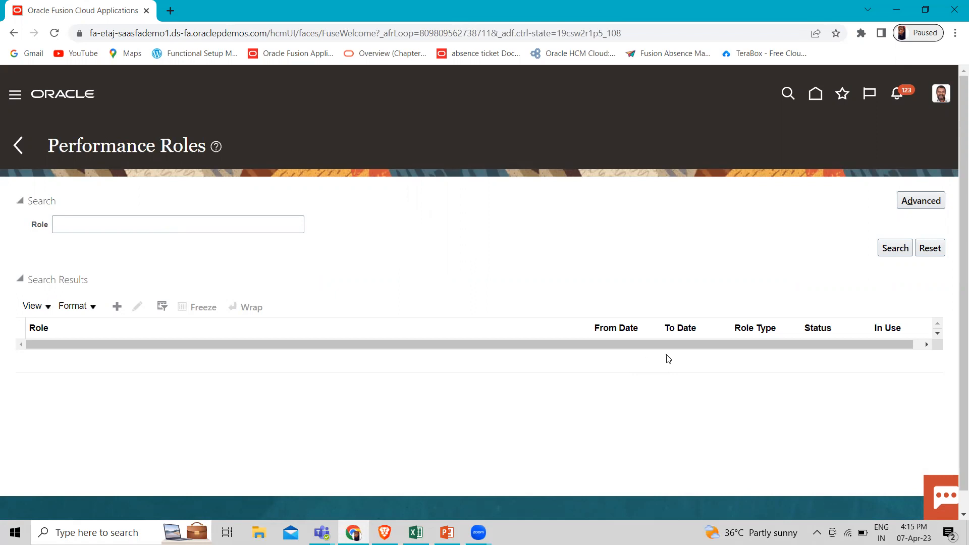
Step: List all existing performance roles without a name filter and start creating a new performance role
click(895, 248)
click(86, 223)
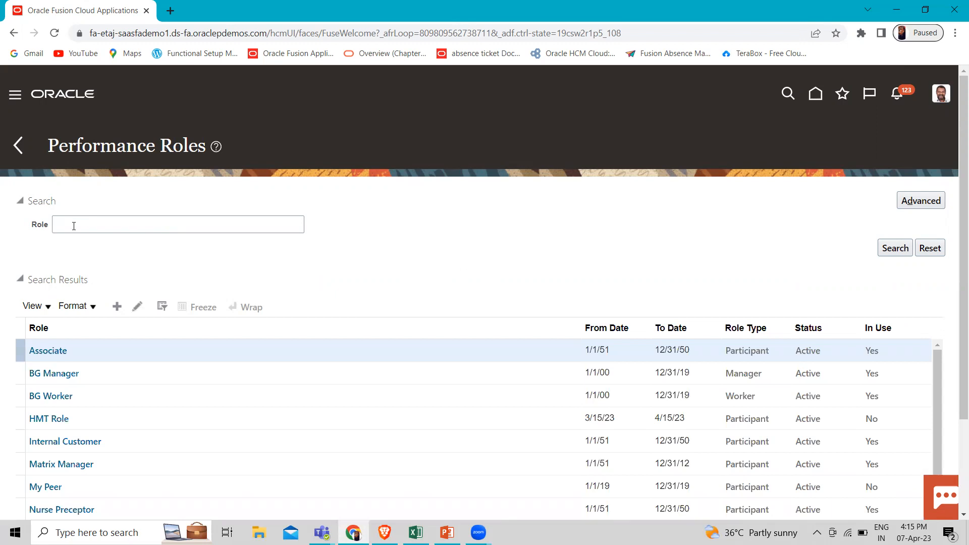
click(907, 251)
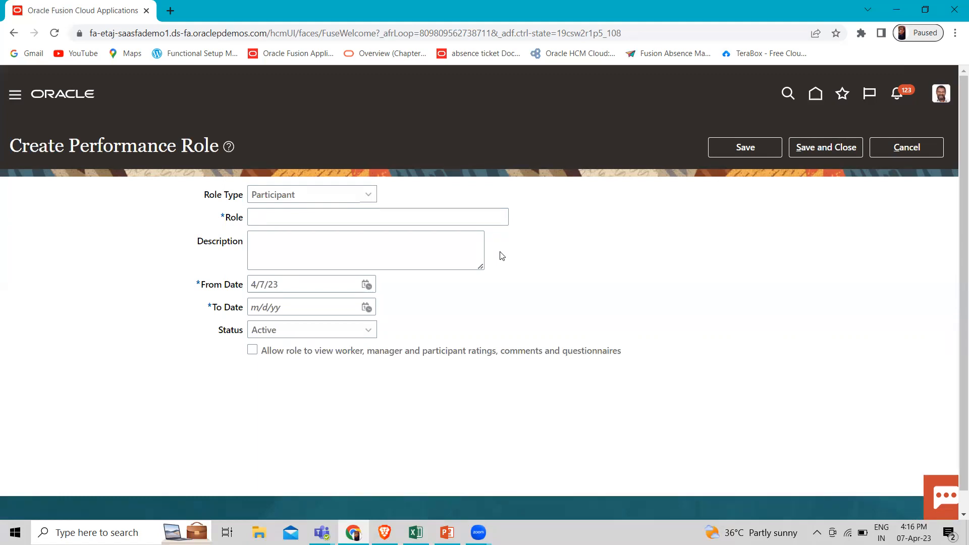
Step: Switch the role type to Manager to view the default manager types, and set it back to Participant
click(352, 200)
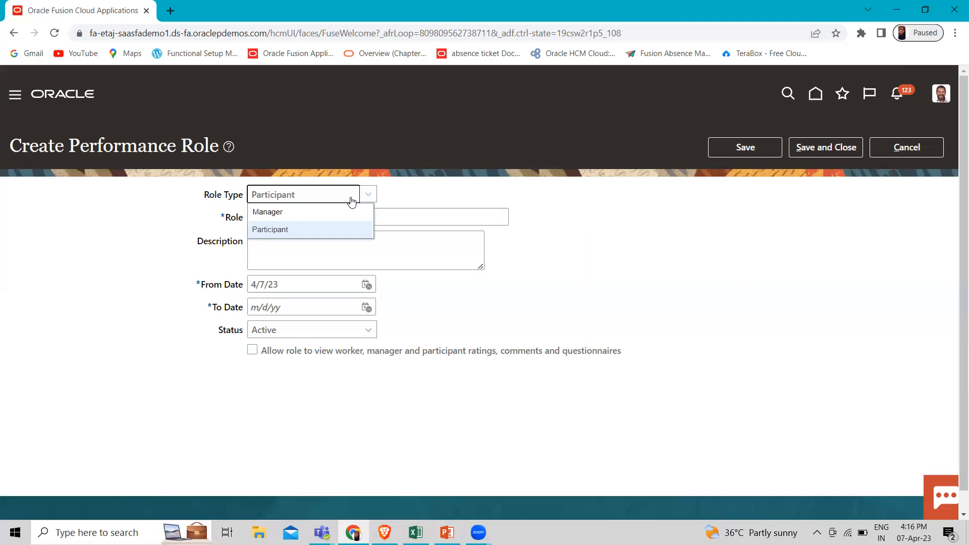
click(301, 209)
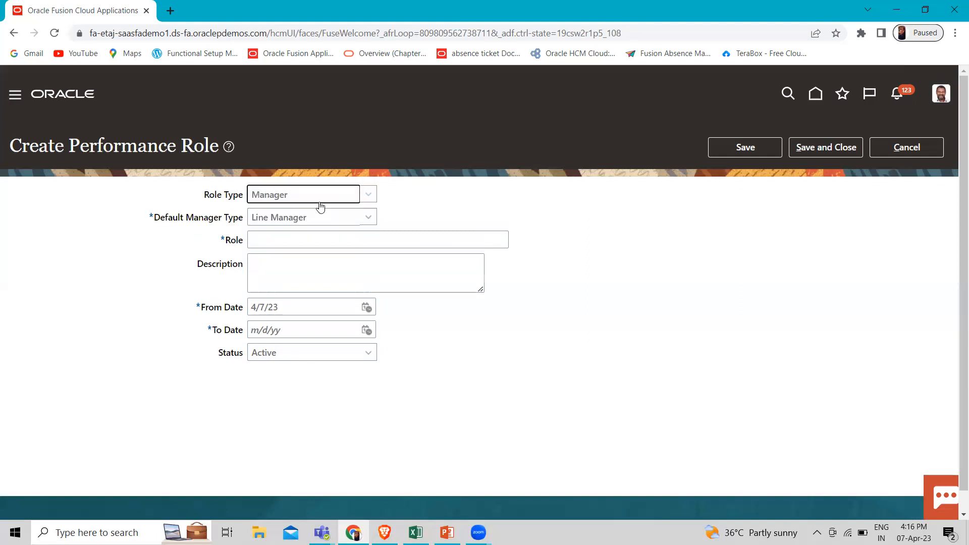
click(368, 217)
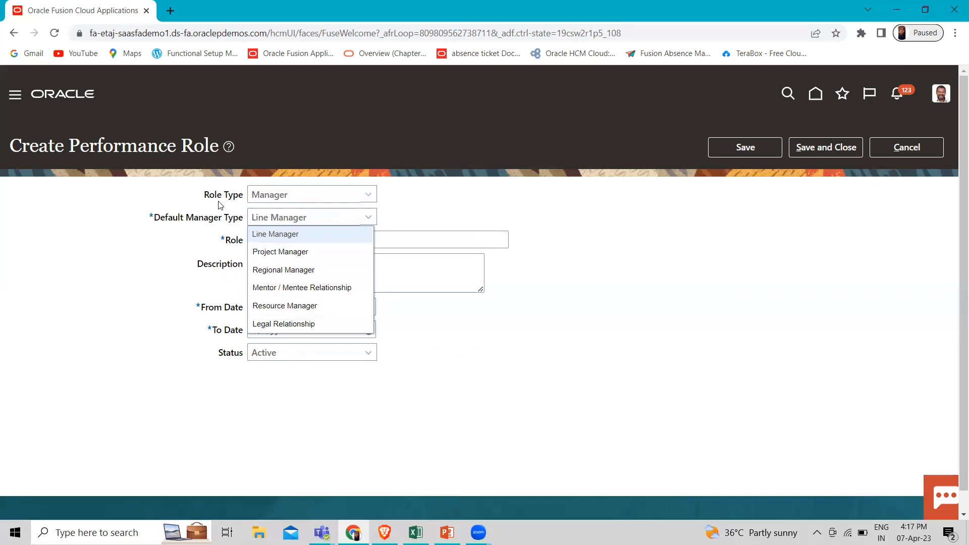
click(306, 202)
click(302, 225)
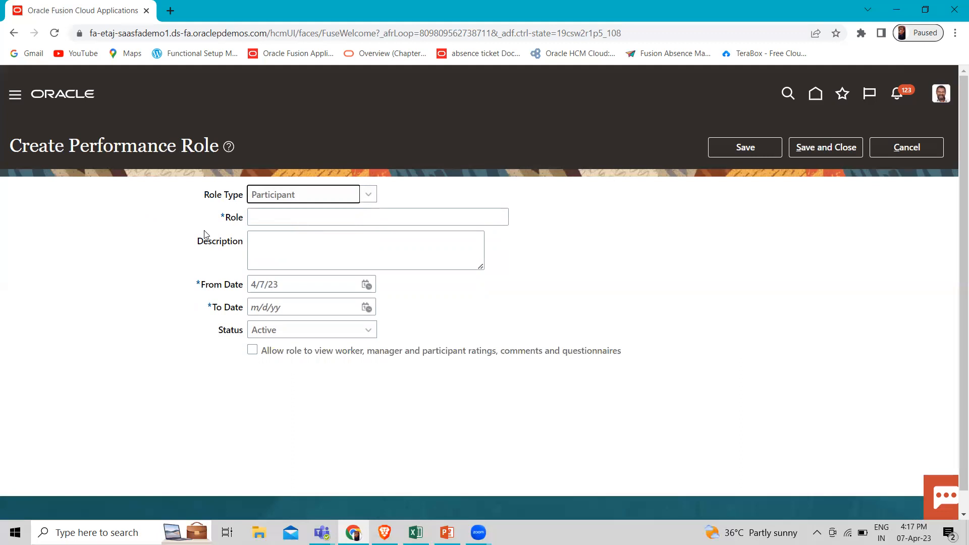
Step: Name the new participant role "Fusion Peer"
click(345, 217)
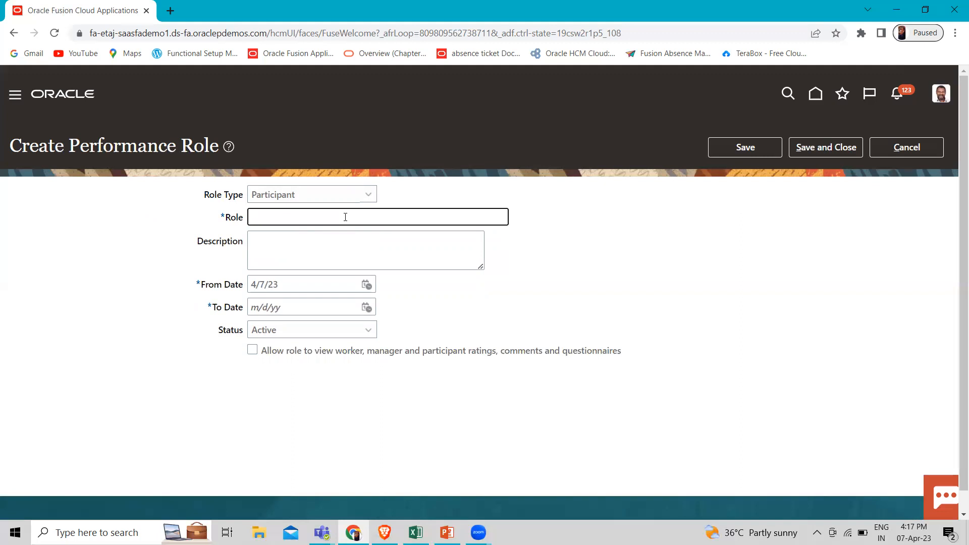
text(Fusi)
text(o)
text(n)
text( P)
text(eer)
text(Peer)
key(BackSpace)
key(BackSpace)
key(BackSpace)
key(BackSpace)
Step: Enter the role description "Peer role for accessing documents & providing feedback."
click(366, 265)
text(Pe)
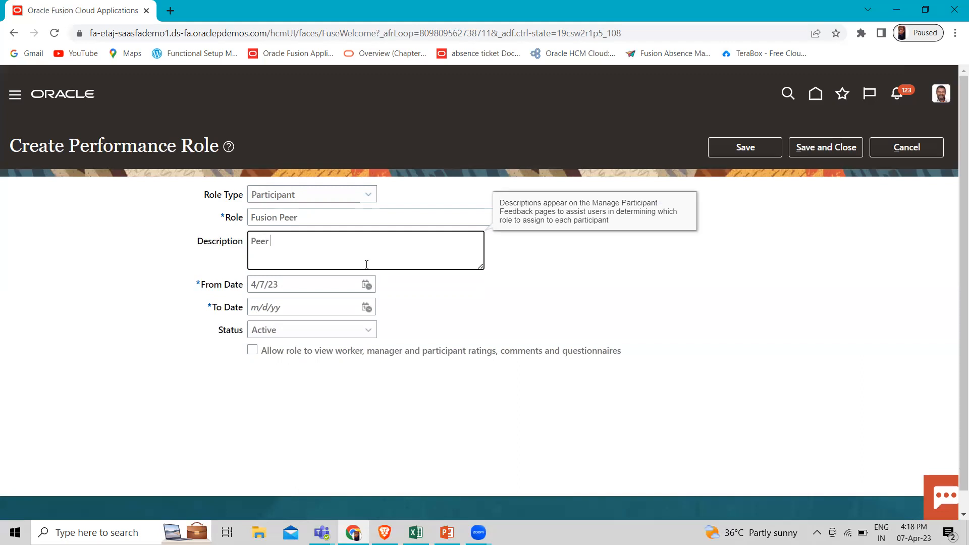
text(role for accessing documents )
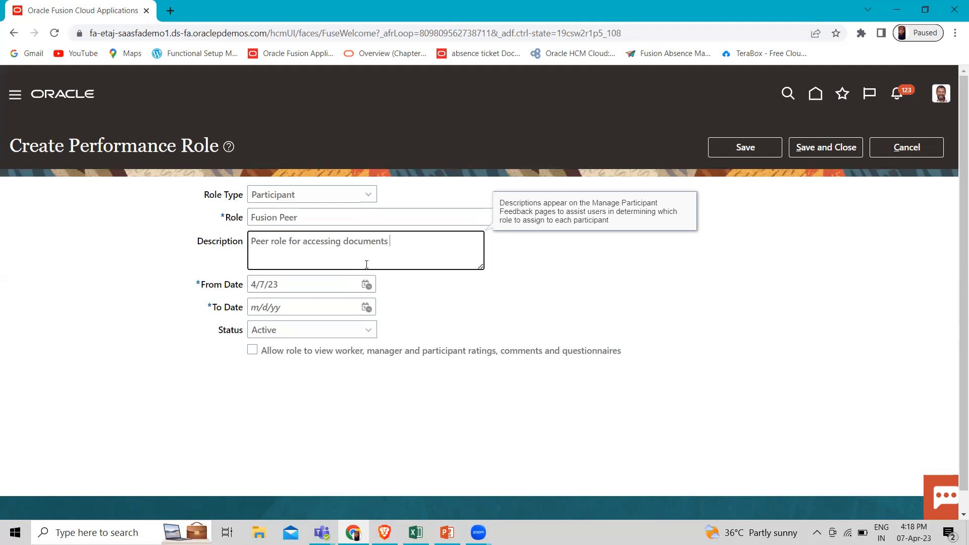
text(& providing feedback.)
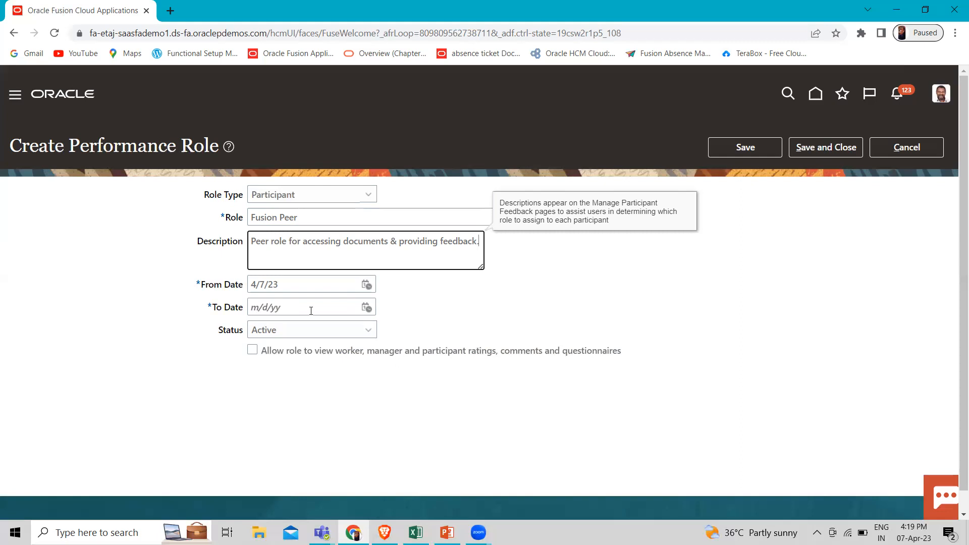
Step: Set the role's To Date to 12/31/26 using the calendar
click(367, 309)
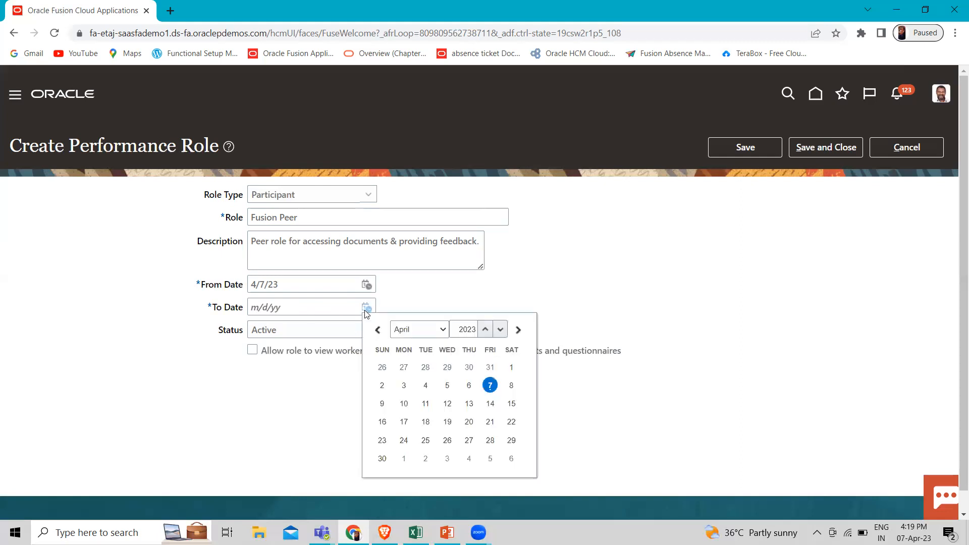
click(484, 329)
click(485, 329)
click(484, 329)
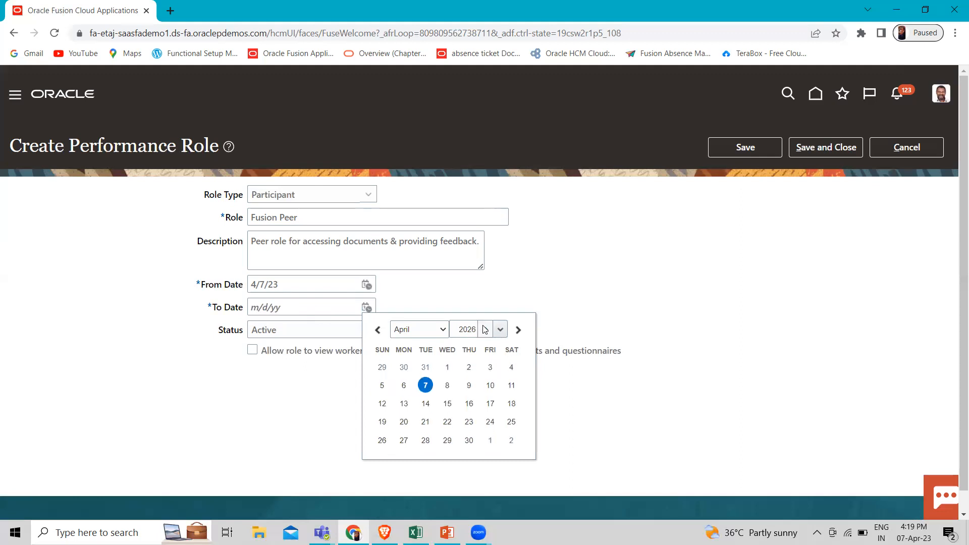
click(440, 331)
click(421, 449)
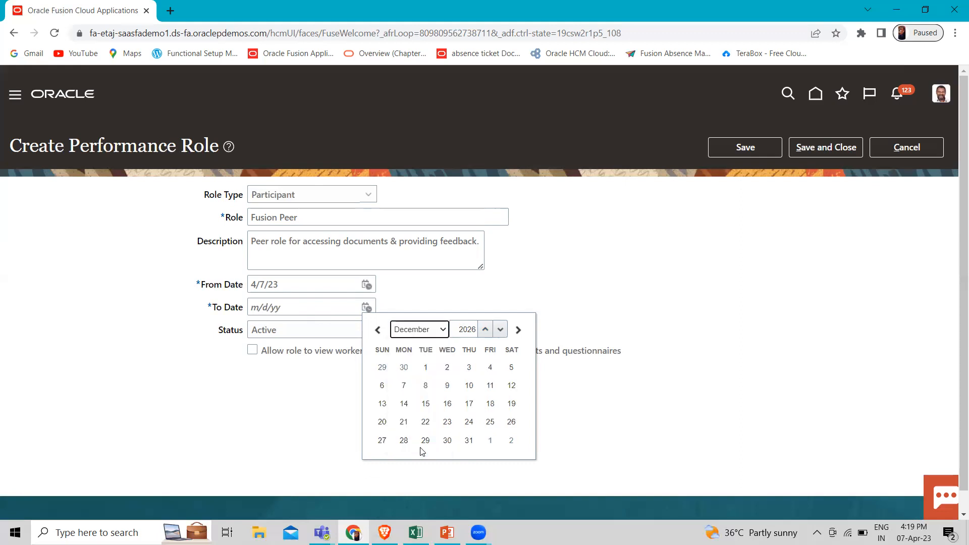
click(469, 441)
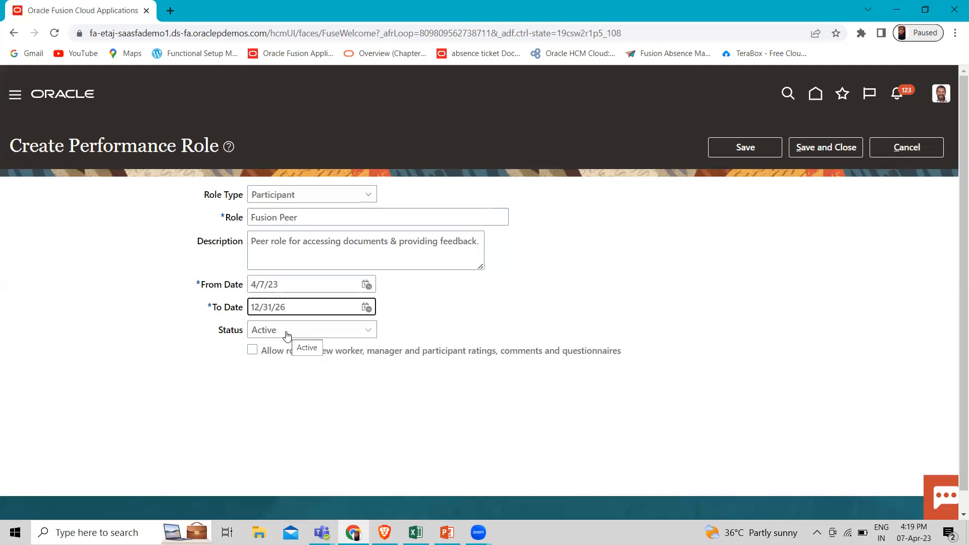
Step: Choose Active as the status and allow the role to view worker, manager and participant ratings, comments and questionnaires
click(287, 335)
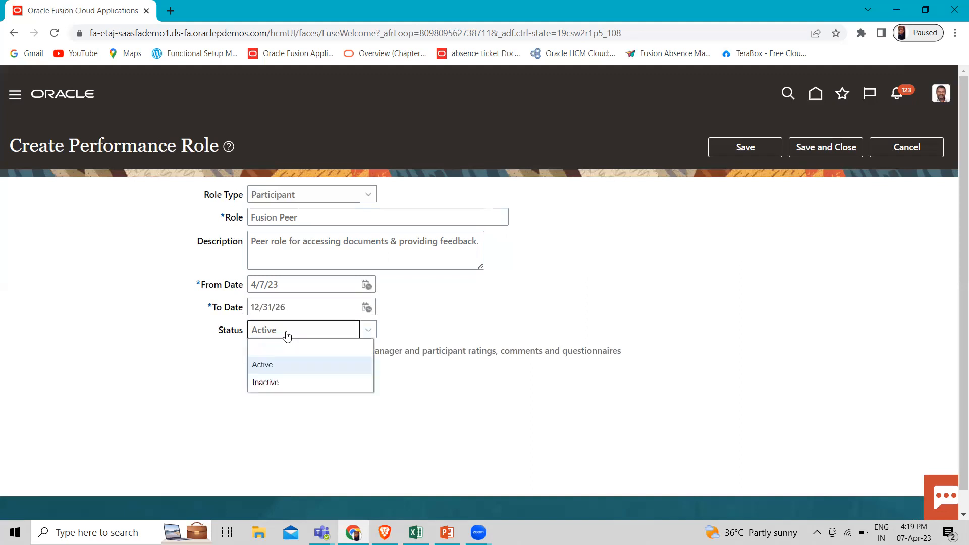
click(291, 363)
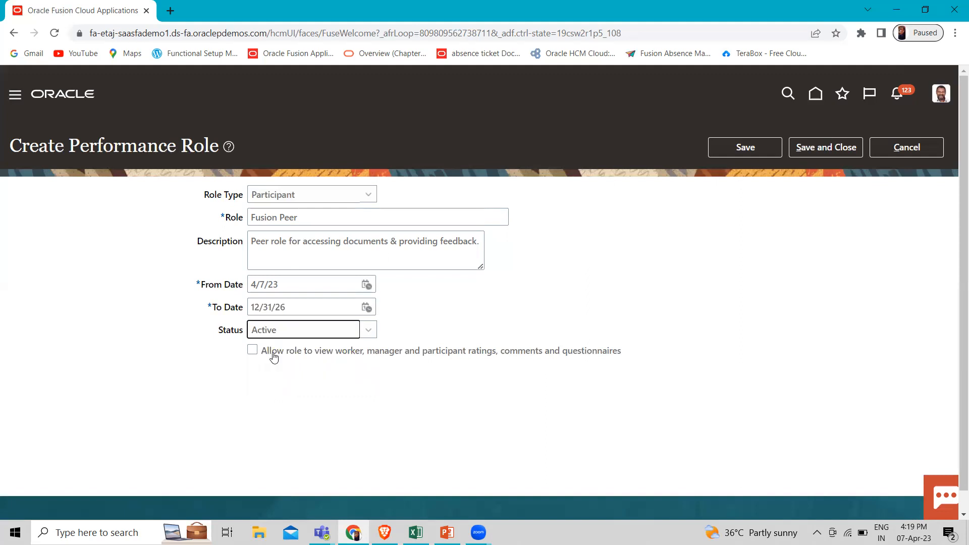
click(255, 353)
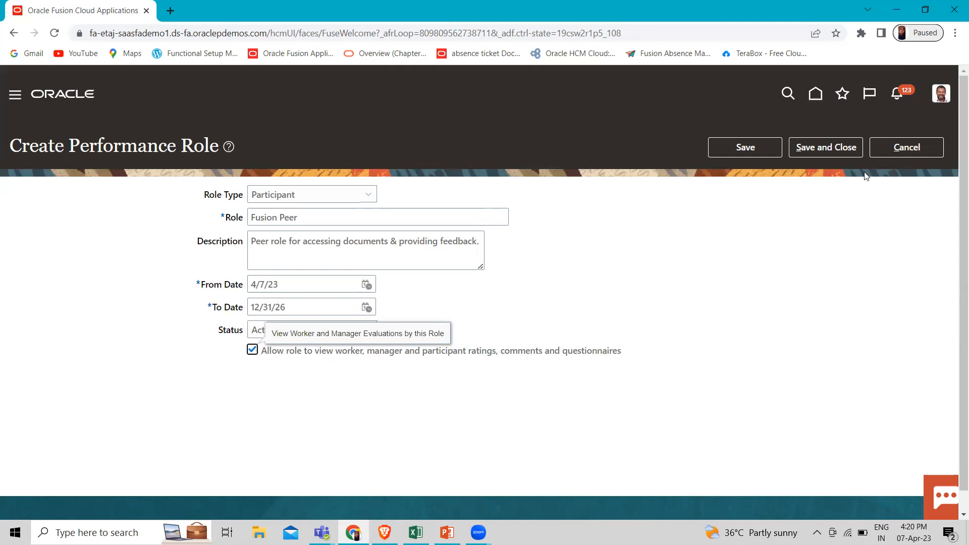
Step: Save the Fusion Peer role, close its creation page, and acknowledge the confirmations
click(754, 149)
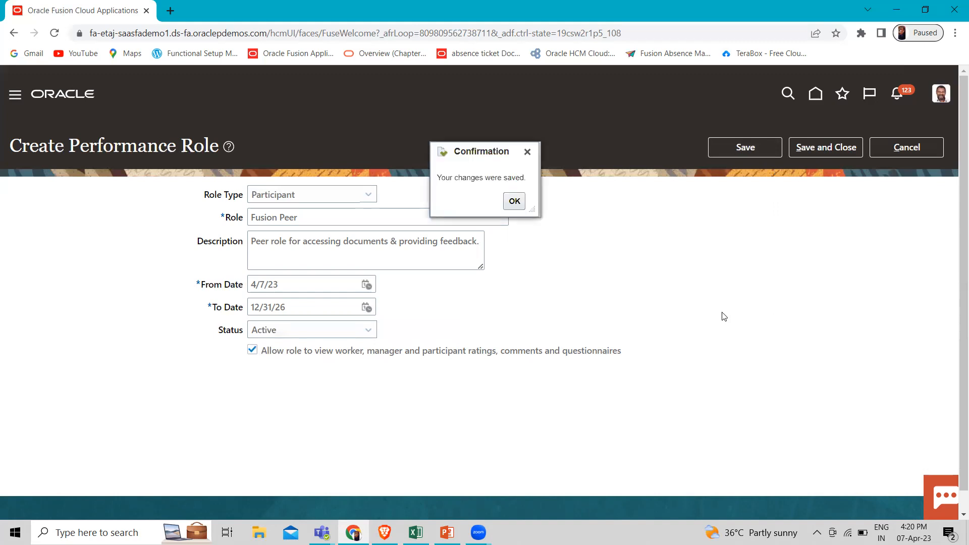
click(514, 201)
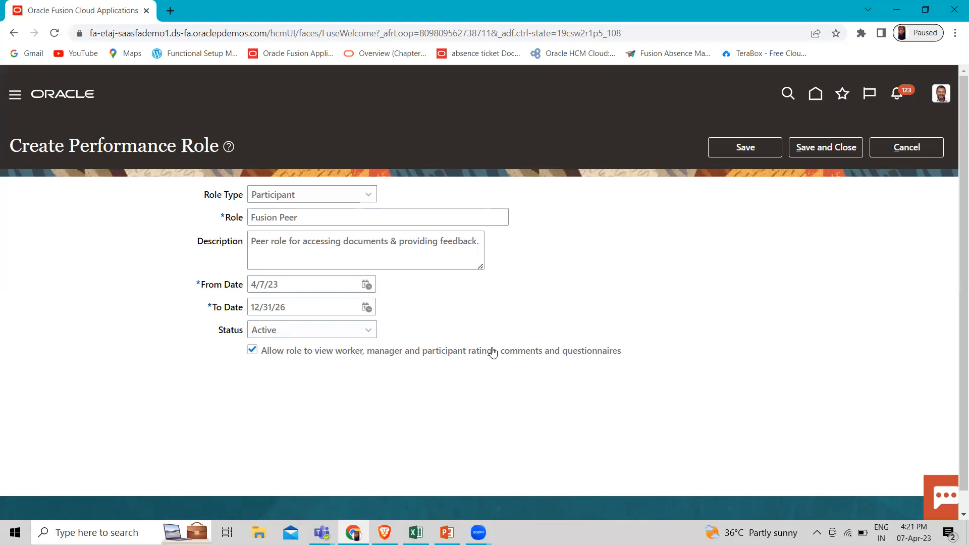
click(819, 152)
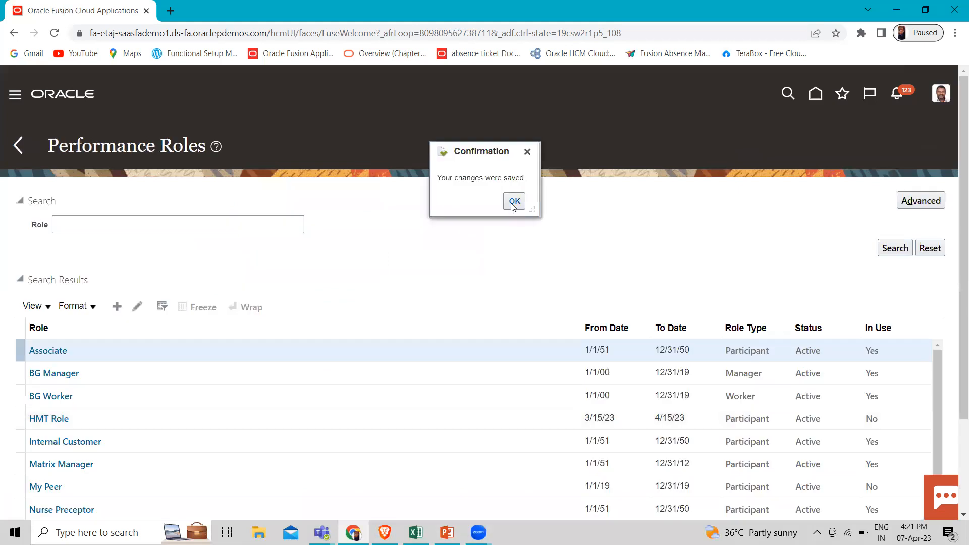
click(515, 202)
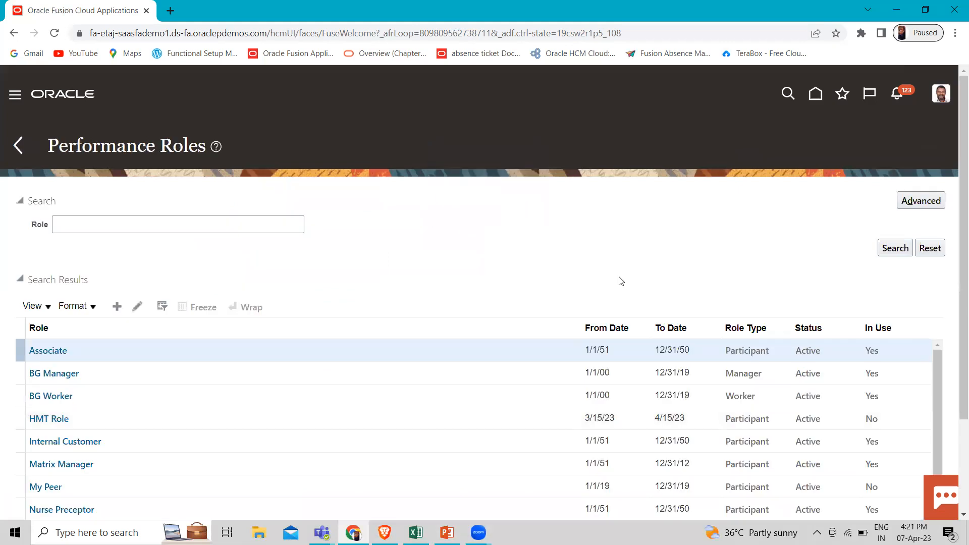
Step: Search the performance roles for "fusion"
click(118, 218)
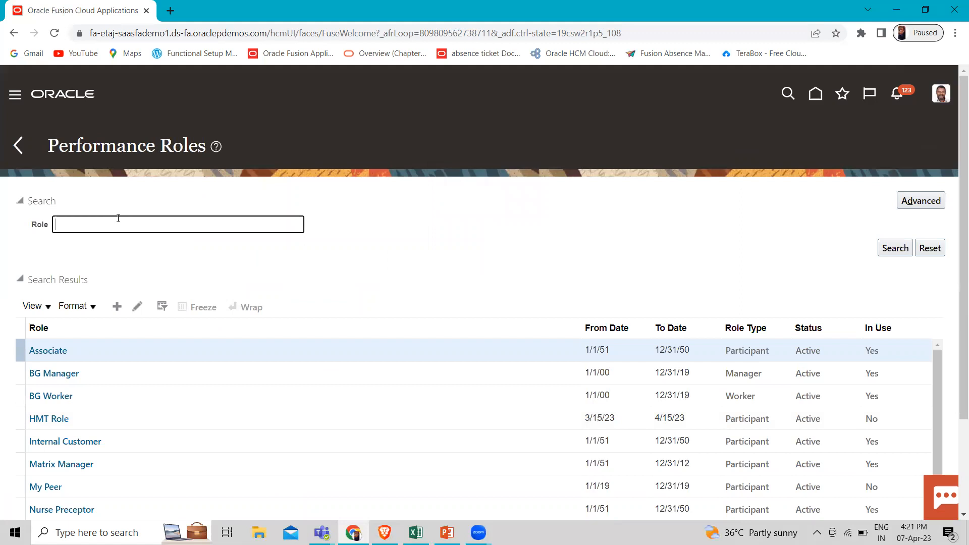
text(fusion)
key(Return)
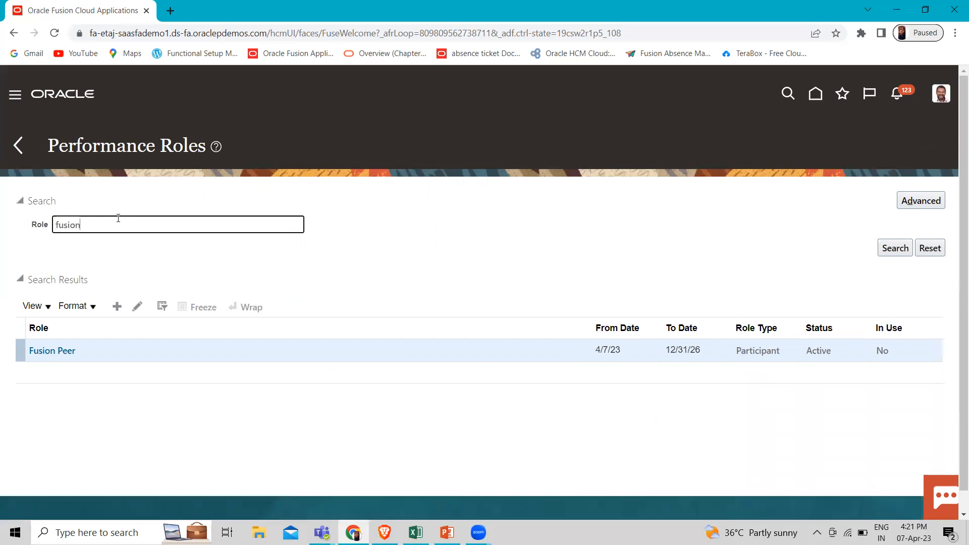